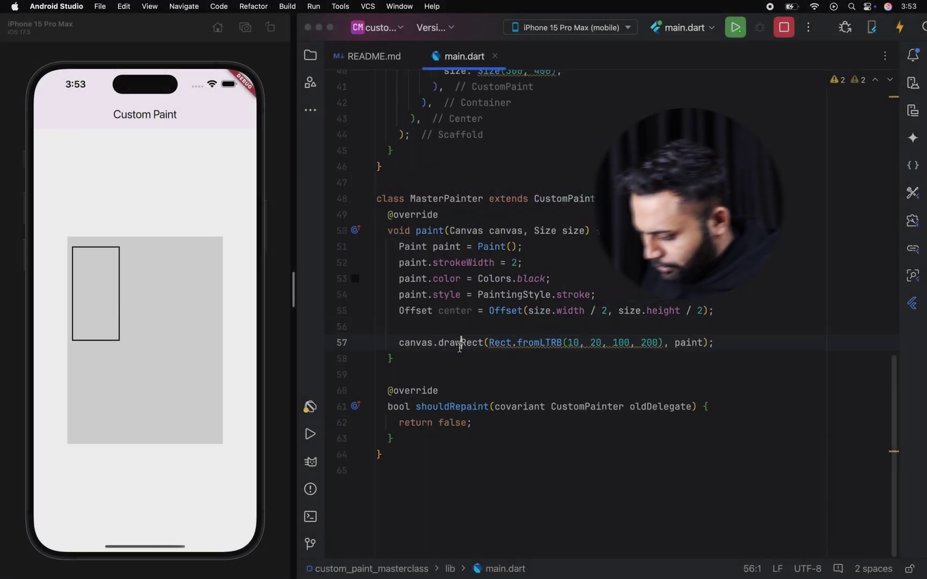
Step: Swap canvas.drawRect for drawOval via autocomplete and hot reload to show the oval outline
double_click(459, 344)
text(draw)
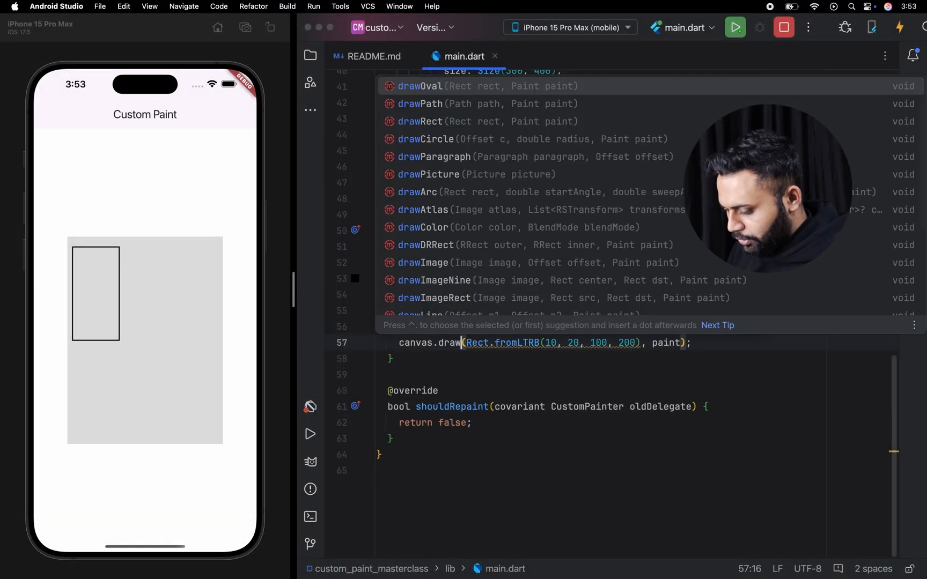
key(Return)
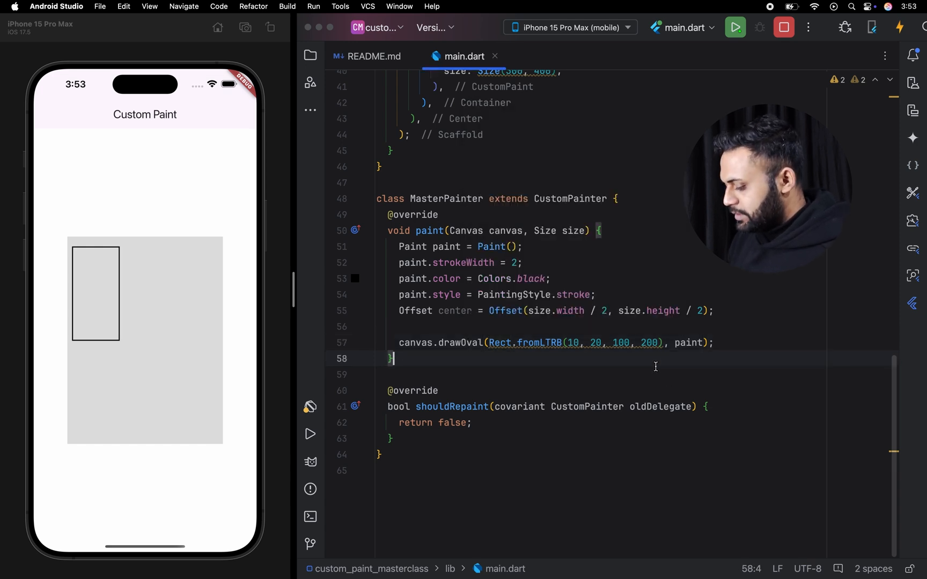
double_click(540, 343)
click(578, 362)
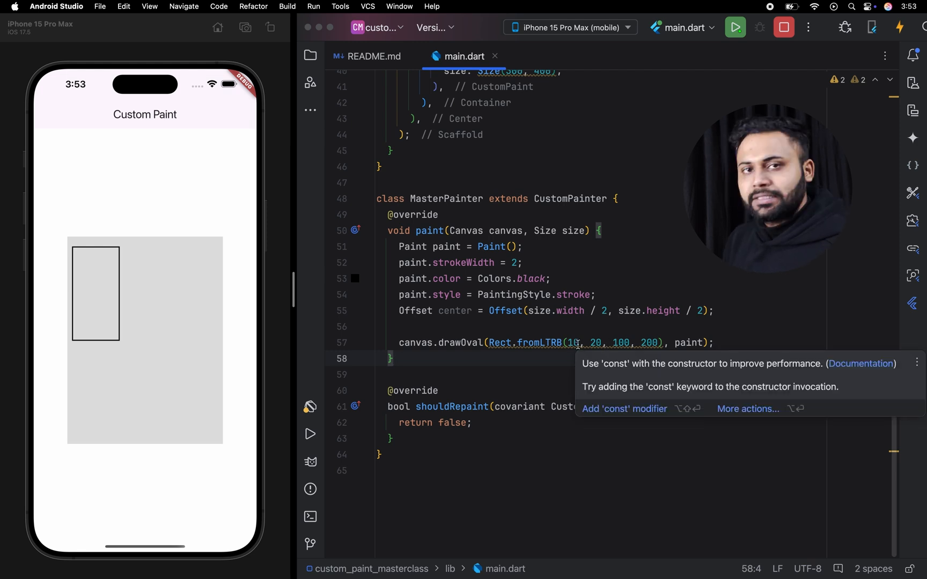
double_click(531, 342)
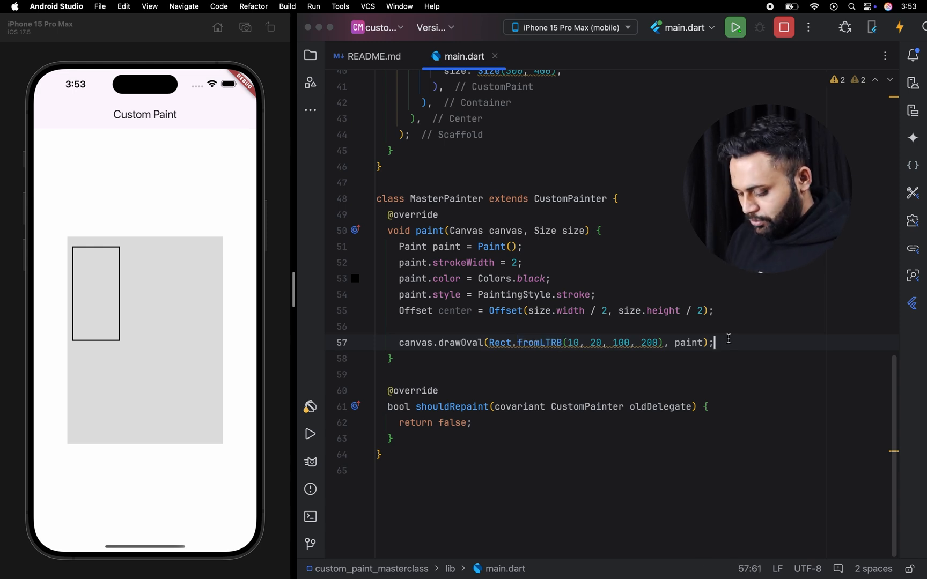
key(ctrl+s)
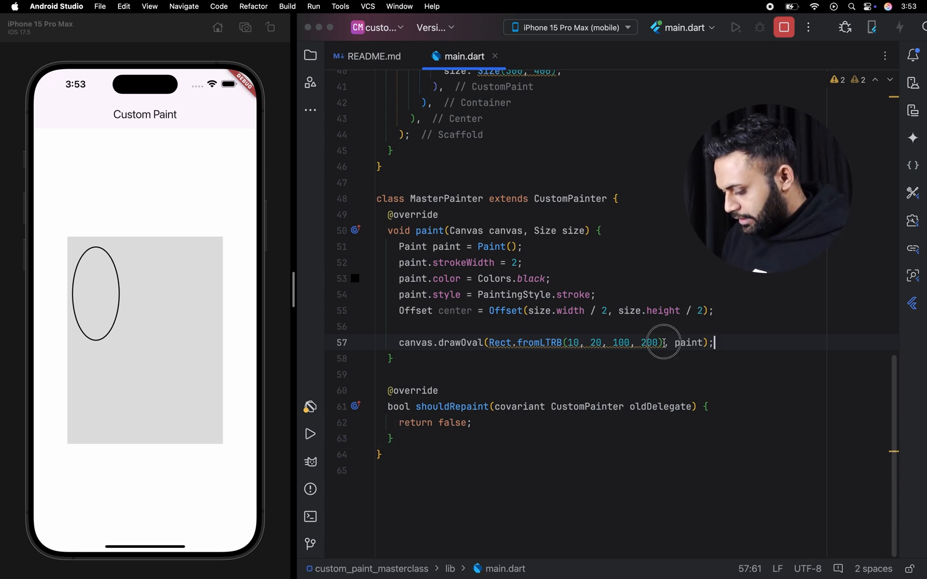
Step: Rewrite the bounds as Rect.fromCircle(center: Offset.zero, radius: 10) and hot reload
drag(662, 342, 512, 344)
text(fr)
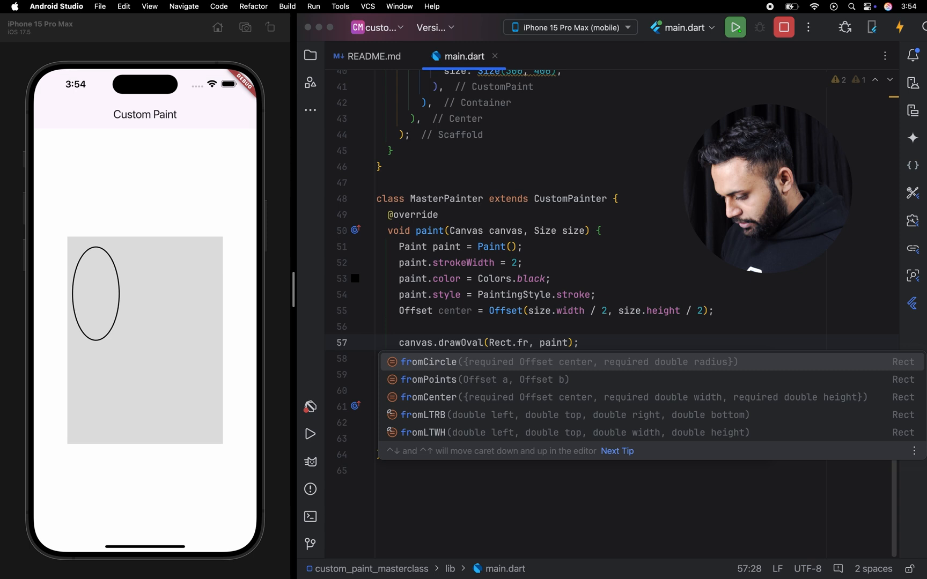
key(Return)
text(Offset, radius: radius))
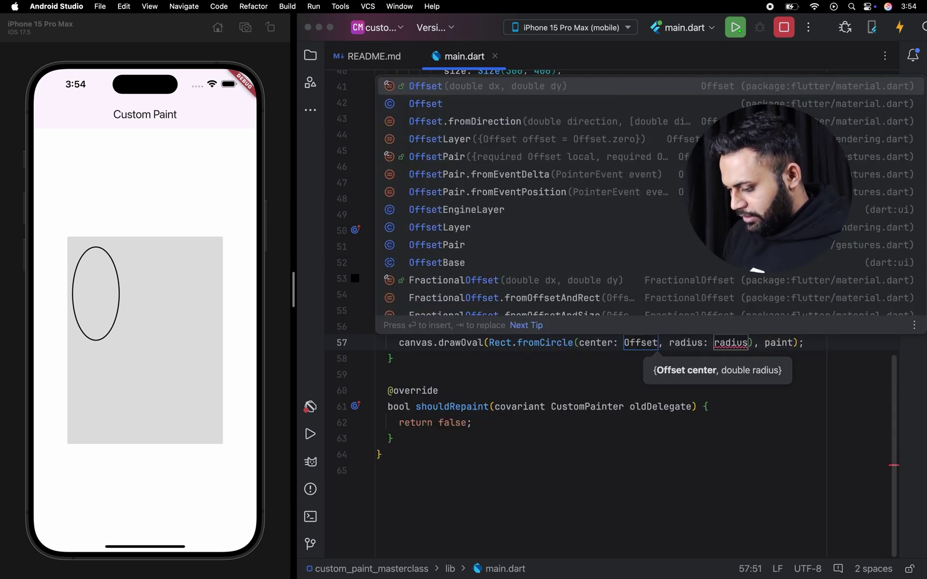
key(Return)
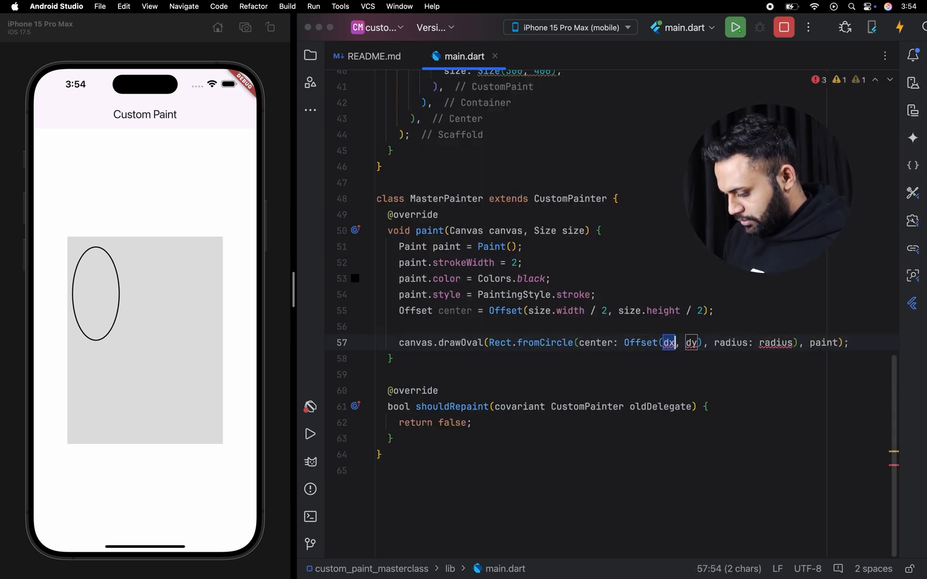
key(shift+Right)
key(shift+Right)
key(shift+Right)
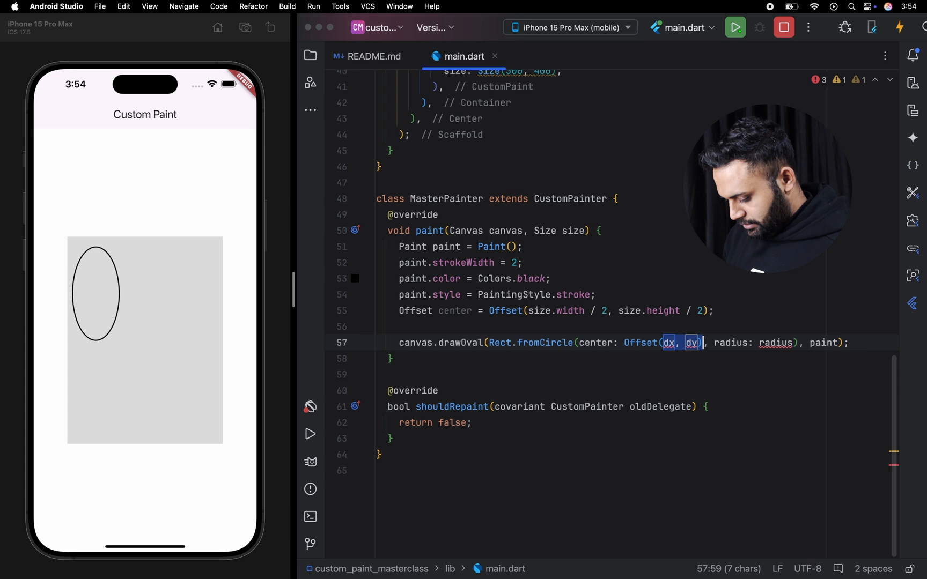
text(.zero)
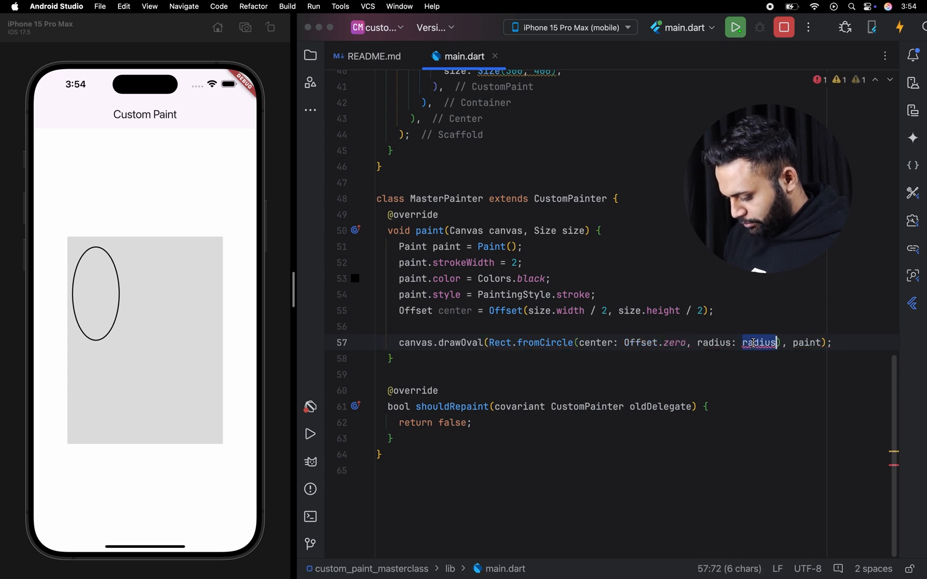
text(10)
key(ctrl+s)
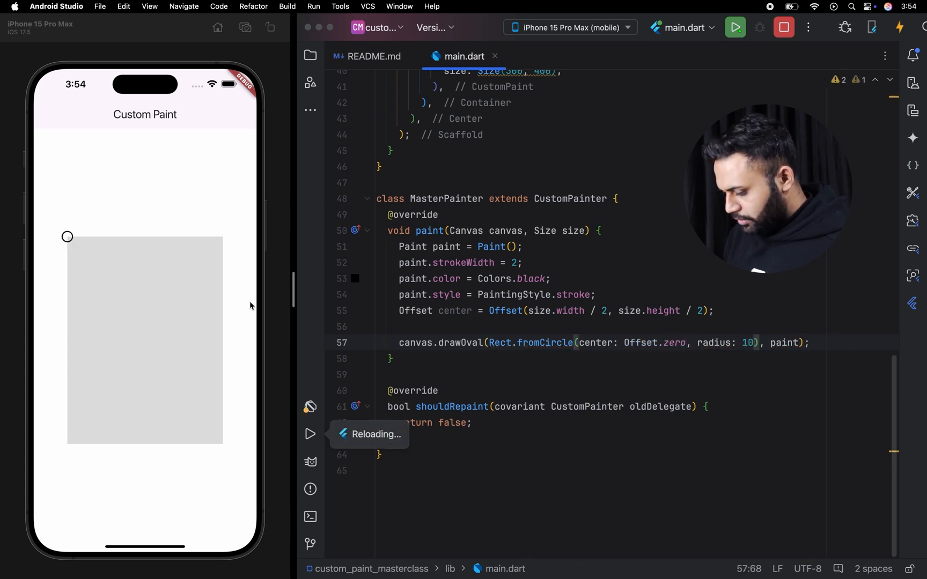